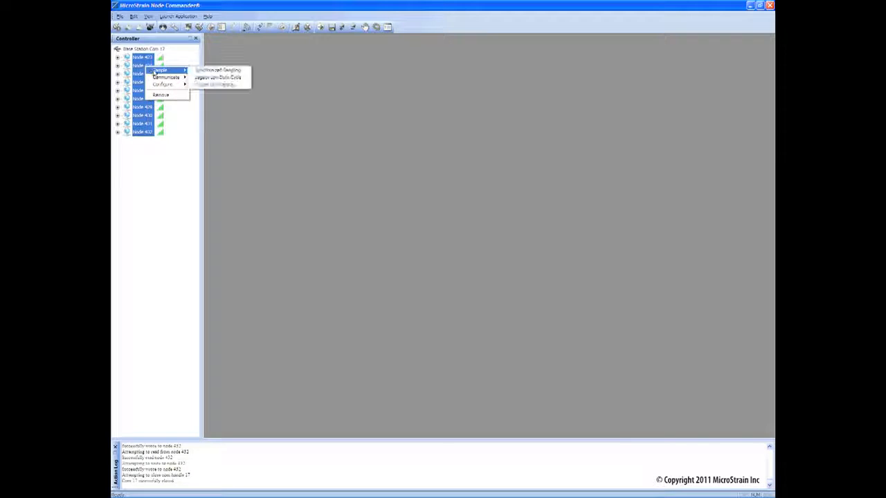
- Open Synchronized Sampling for the selected nodes, then review Node 423's individual synchronized sampling settings and accept them
{"action": "left_click", "coordinate": [204, 71]}
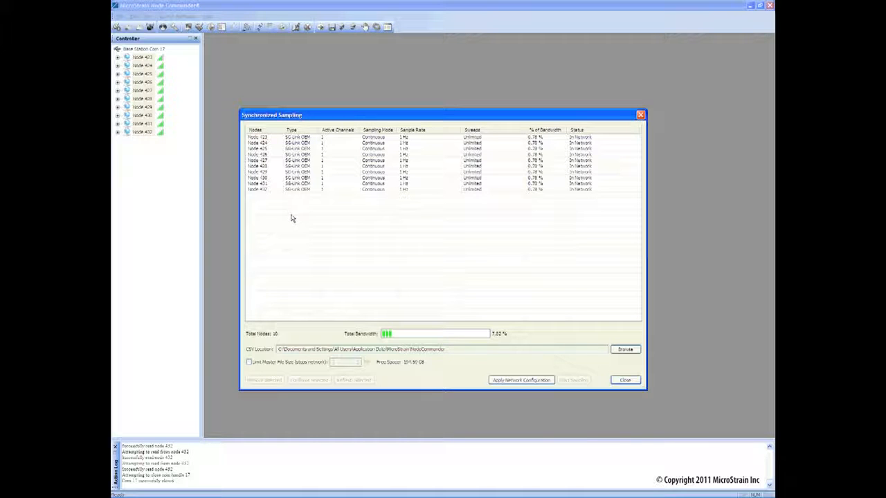
{"action": "left_click", "coordinate": [265, 138]}
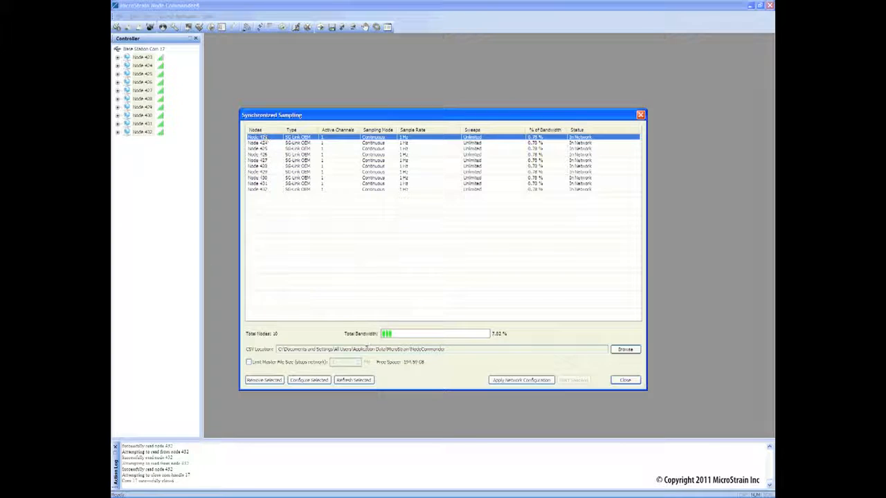
{"action": "left_click", "coordinate": [315, 380]}
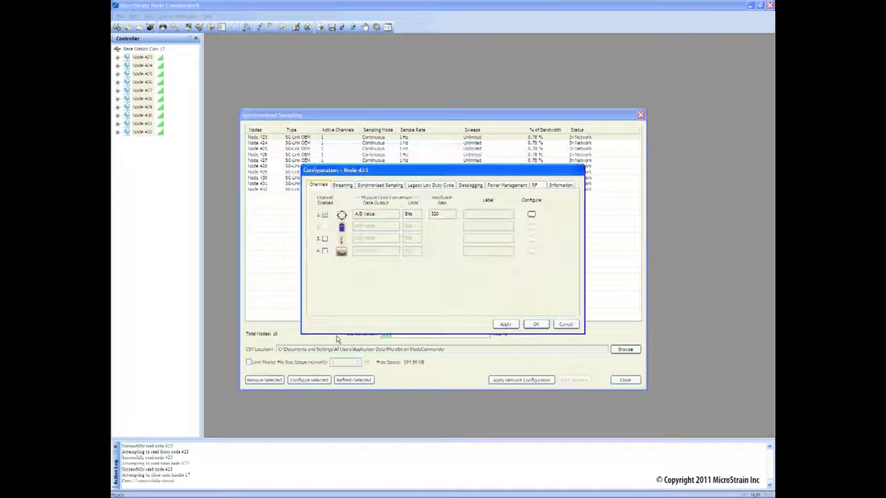
{"action": "left_click", "coordinate": [384, 186]}
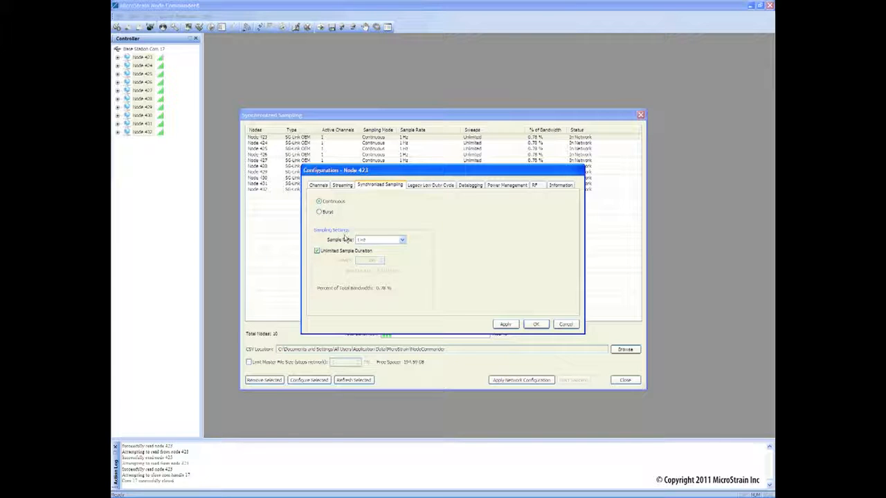
{"action": "left_click", "coordinate": [536, 325]}
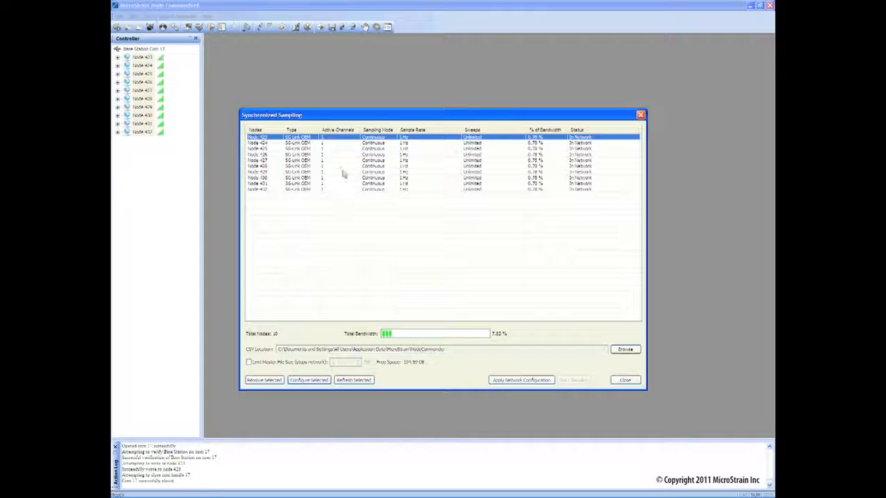
- View the shared synchronized configuration for Nodes 423, 425, 426, 427 and 432, and close it without applying anything
{"action": "left_click", "coordinate": [262, 150], "text": "ctrl"}
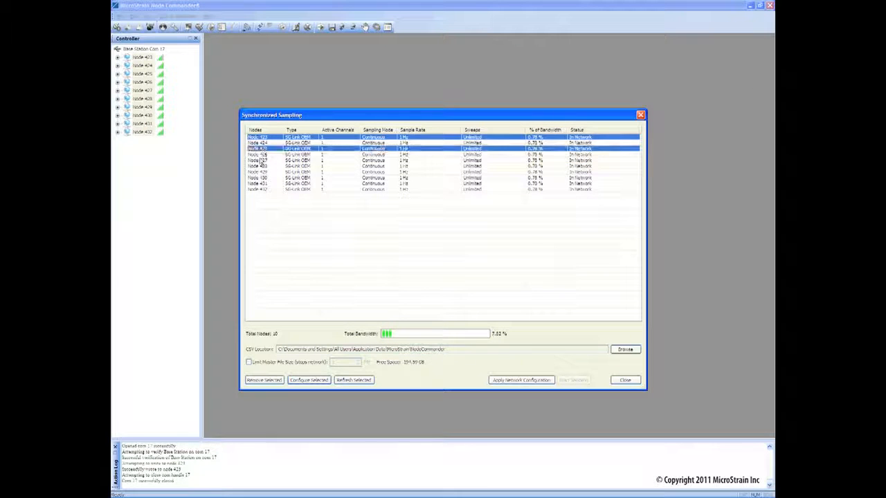
{"action": "left_click", "coordinate": [262, 155], "text": "ctrl"}
{"action": "left_click", "coordinate": [263, 161], "text": "ctrl"}
{"action": "left_click", "coordinate": [257, 190], "text": "ctrl"}
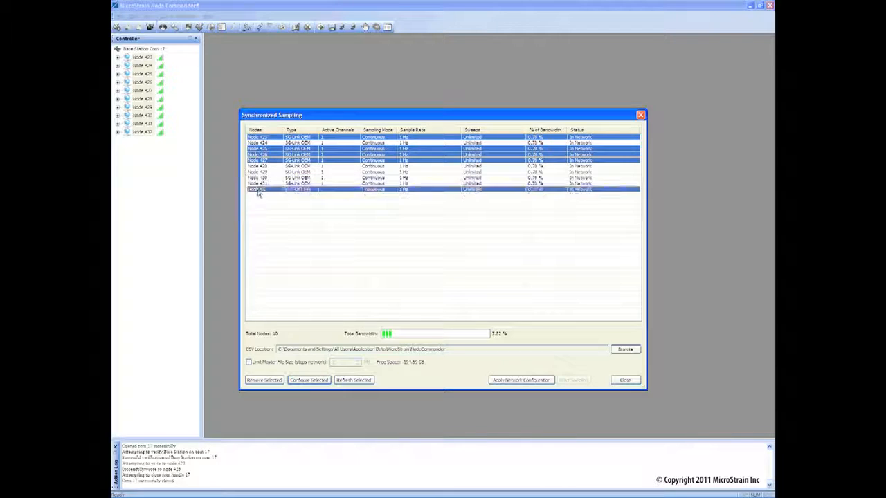
{"action": "left_click", "coordinate": [309, 381]}
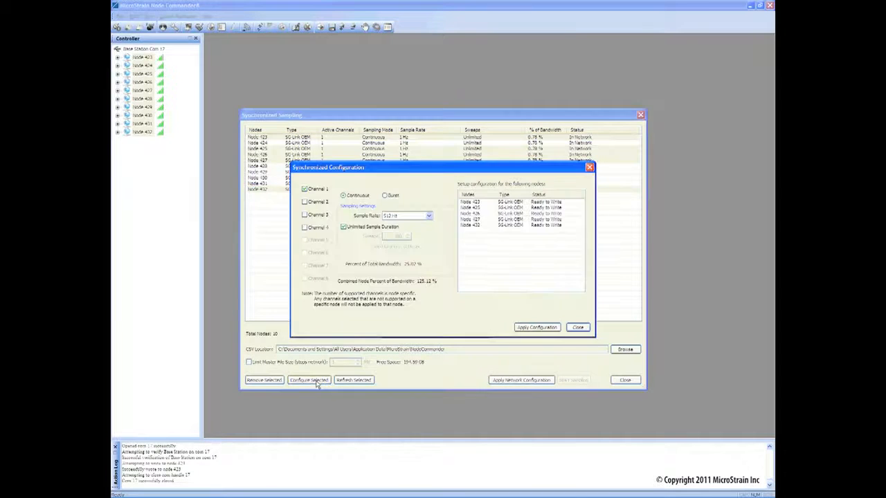
{"action": "left_click", "coordinate": [578, 328]}
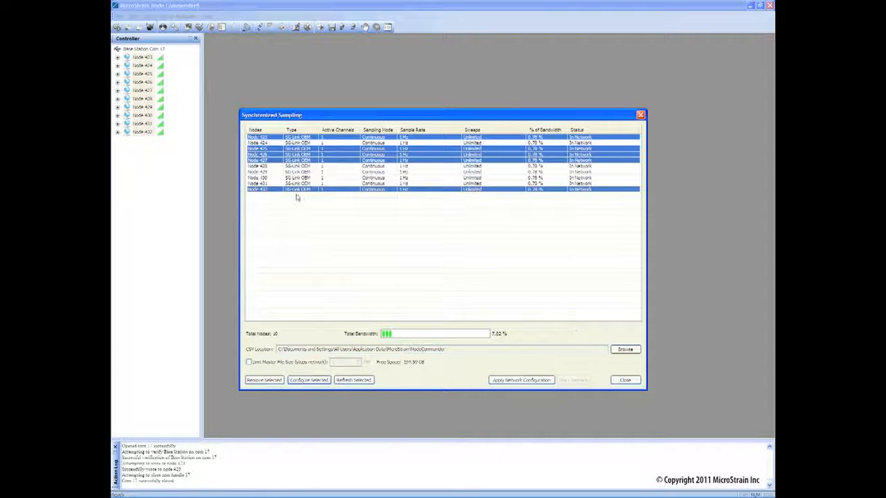
- Open the shared configuration for all nodes from 423 to 432 and enable Channel 3 and Channel 4
{"action": "left_click", "coordinate": [267, 138]}
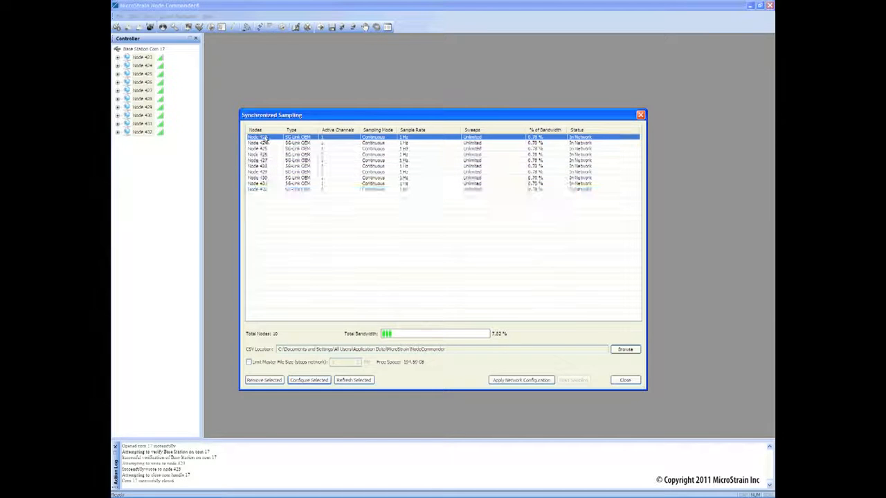
{"action": "left_click", "coordinate": [265, 190], "text": "shift"}
{"action": "left_click", "coordinate": [269, 226]}
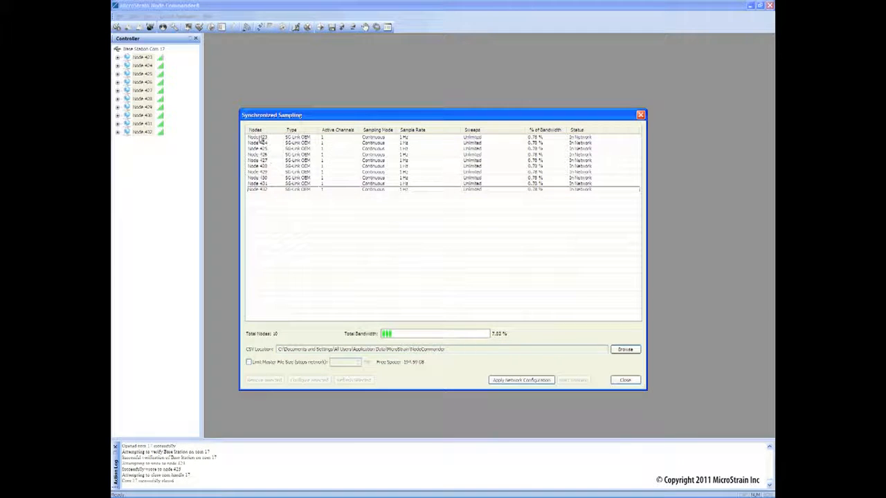
{"action": "left_click", "coordinate": [262, 139]}
{"action": "left_click", "coordinate": [267, 190], "text": "shift"}
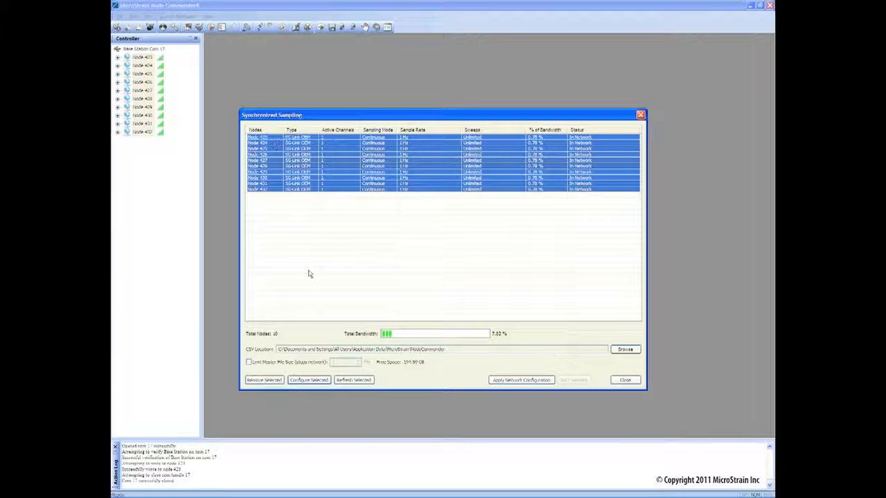
{"action": "left_click", "coordinate": [310, 381]}
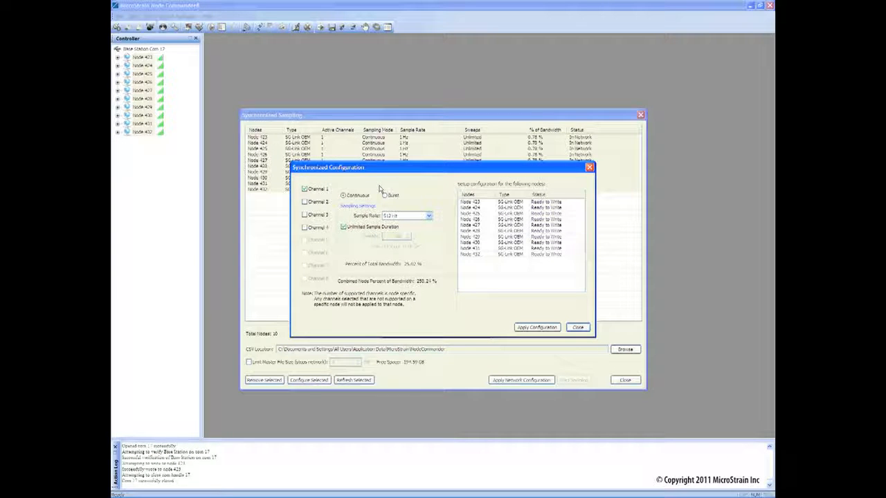
{"action": "left_click", "coordinate": [304, 214]}
{"action": "left_click", "coordinate": [305, 227]}
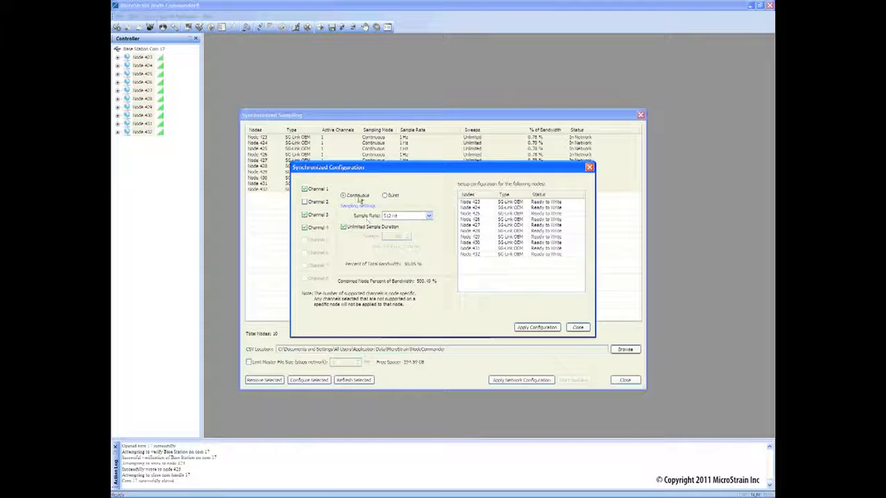
- Configure all nodes for continuous sampling at 64 Hz with unlimited sample duration, and apply the configuration
{"action": "left_click", "coordinate": [387, 196]}
{"action": "left_click", "coordinate": [359, 200]}
{"action": "left_click", "coordinate": [429, 217]}
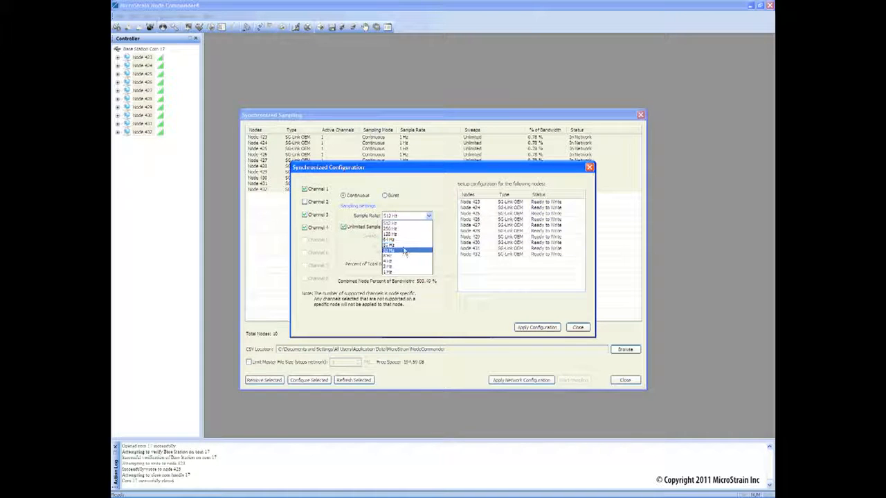
{"action": "left_click", "coordinate": [405, 240]}
{"action": "left_click", "coordinate": [377, 228]}
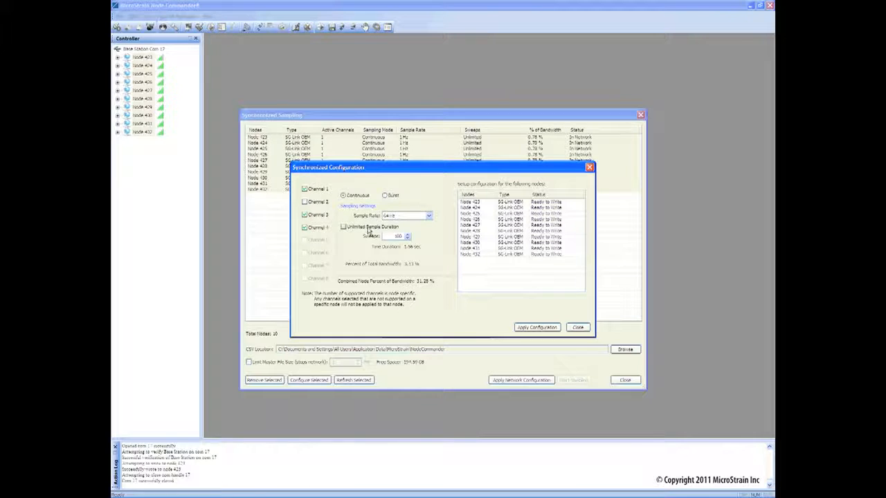
{"action": "left_click", "coordinate": [370, 229]}
{"action": "left_click_drag", "start_coordinate": [389, 235], "coordinate": [421, 238]}
{"action": "left_click", "coordinate": [351, 232]}
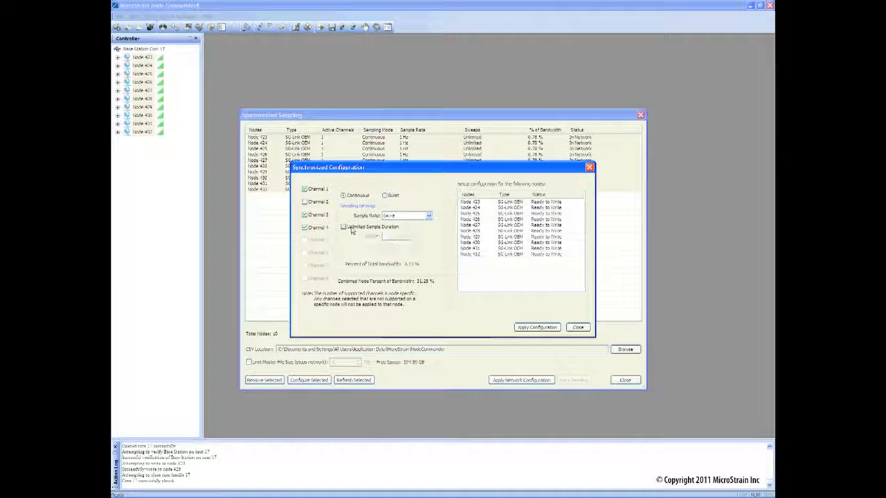
{"action": "left_click", "coordinate": [545, 330]}
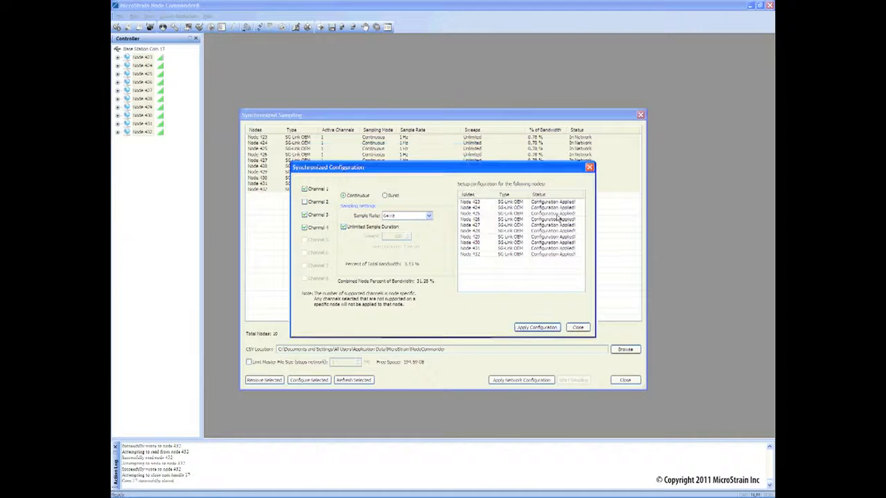
{"action": "left_click", "coordinate": [578, 327]}
{"action": "left_click", "coordinate": [339, 277]}
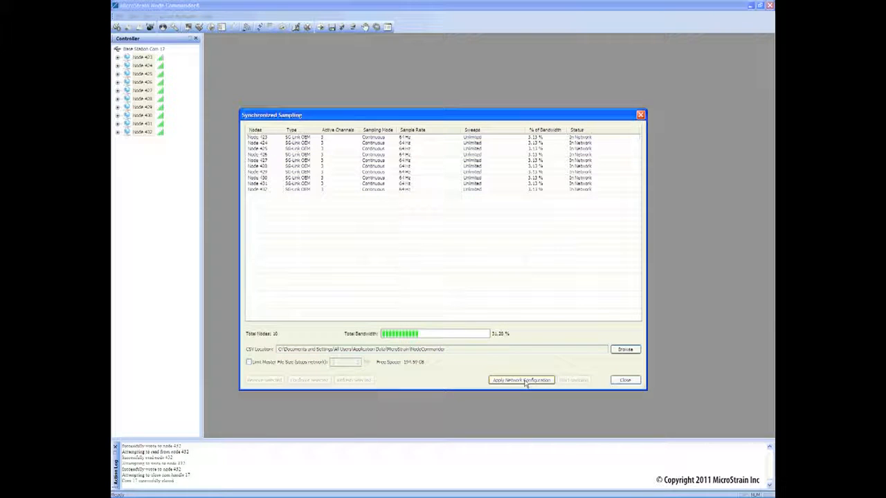
- Configure Nodes 430, 431 and 432 together with Channels 3 and 4 enabled and burst sampling at 512 Hz
{"action": "left_click", "coordinate": [261, 190]}
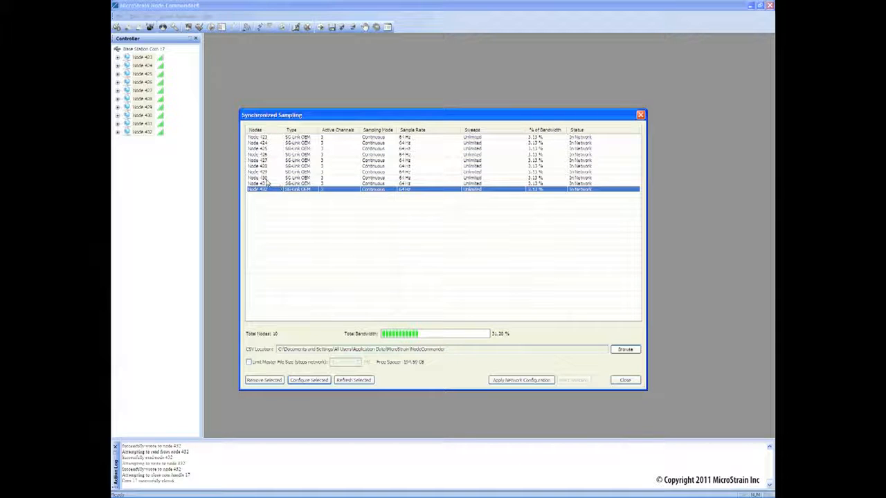
{"action": "left_click", "coordinate": [266, 179], "text": "shift"}
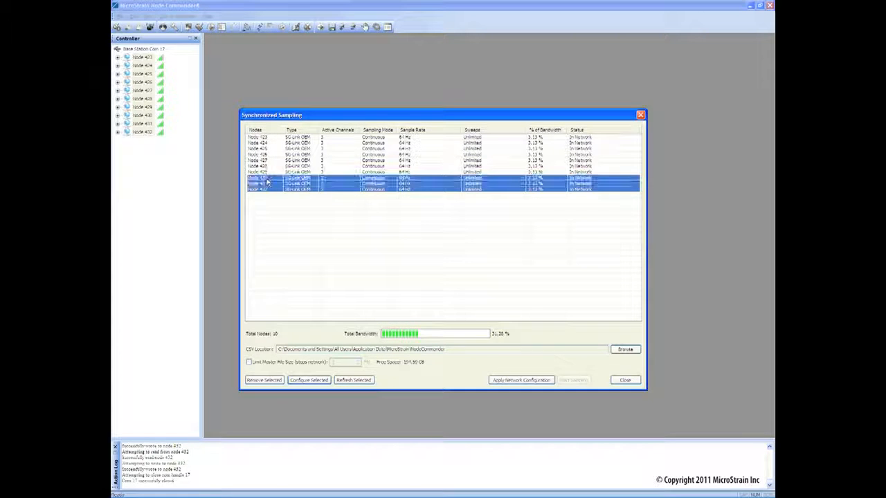
{"action": "left_click", "coordinate": [311, 380]}
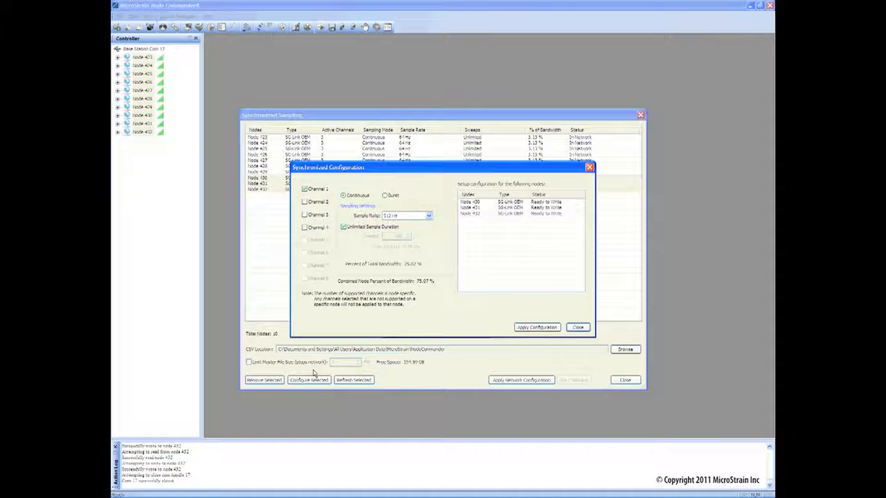
{"action": "left_click", "coordinate": [305, 215]}
{"action": "left_click", "coordinate": [304, 227]}
{"action": "left_click", "coordinate": [388, 197]}
{"action": "left_click", "coordinate": [406, 216]}
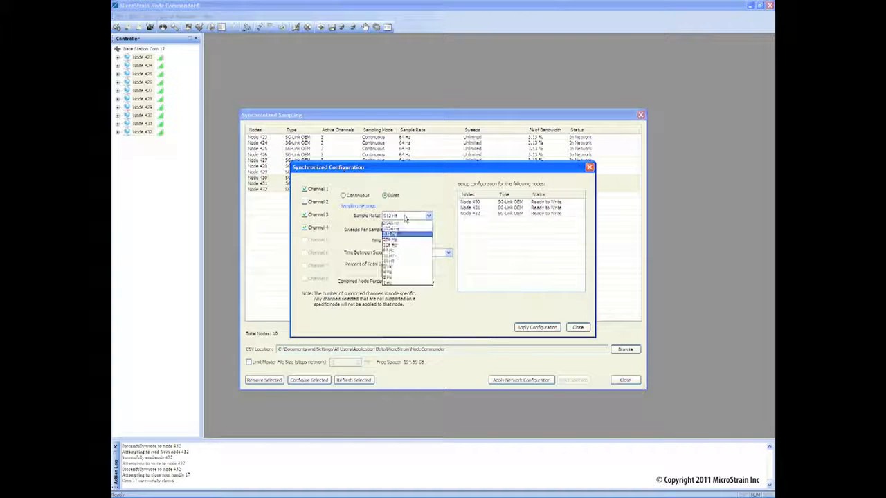
{"action": "left_click", "coordinate": [413, 235]}
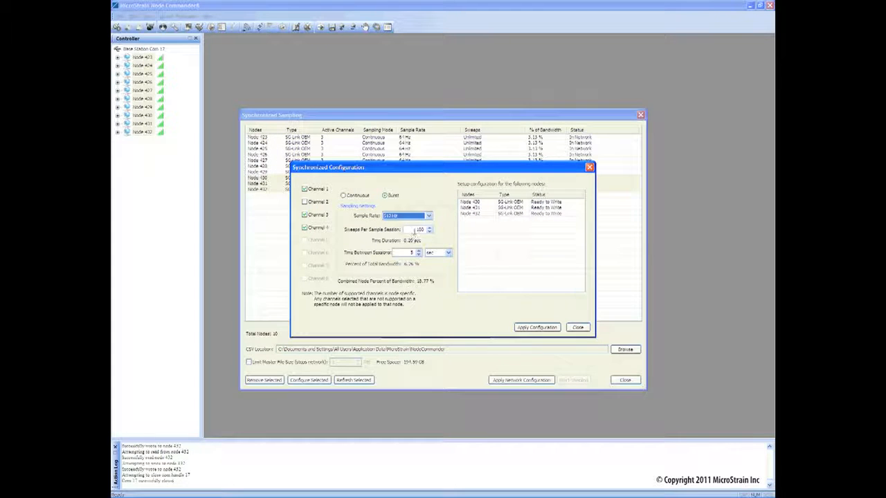
- Set the burst to 1600 sweeps per sample session with 15 sec between sessions, and apply it to the three nodes
{"action": "left_click", "coordinate": [429, 228]}
{"action": "left_click", "coordinate": [429, 228]}
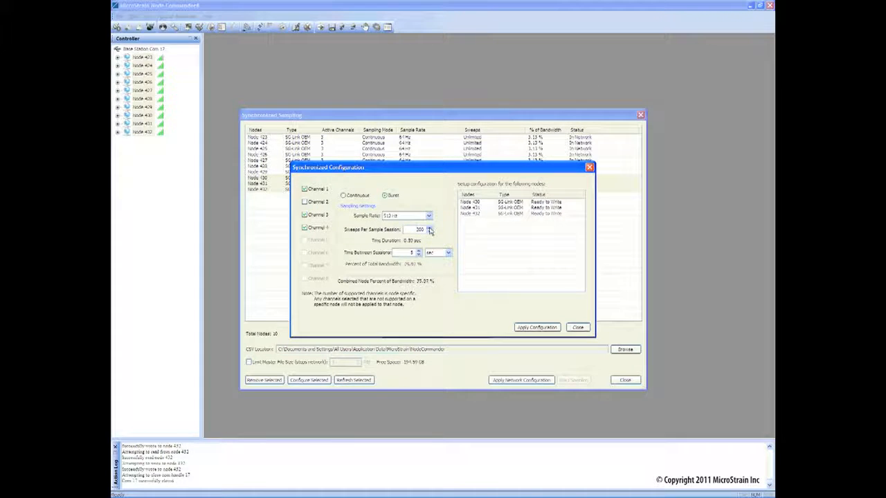
{"action": "left_click", "coordinate": [429, 228]}
{"action": "left_click", "coordinate": [429, 229]}
{"action": "left_click", "coordinate": [429, 229]}
{"action": "left_click", "coordinate": [418, 252]}
{"action": "left_click", "coordinate": [419, 256]}
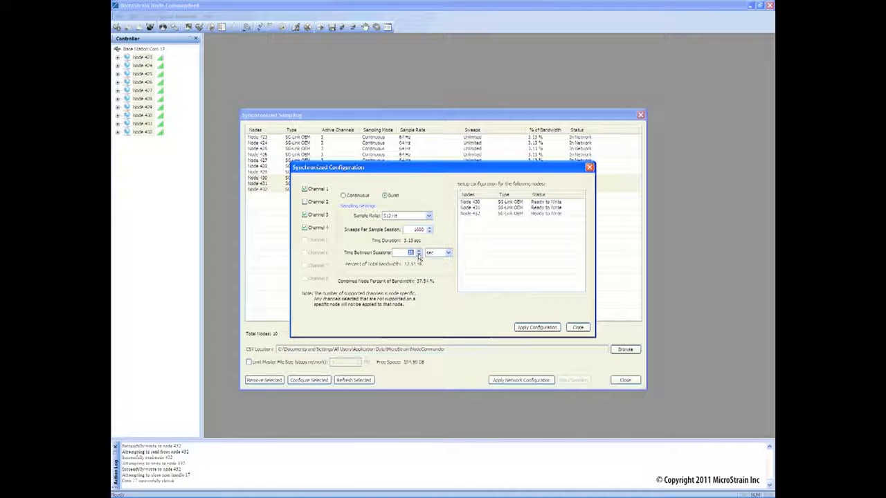
{"action": "left_click", "coordinate": [537, 327]}
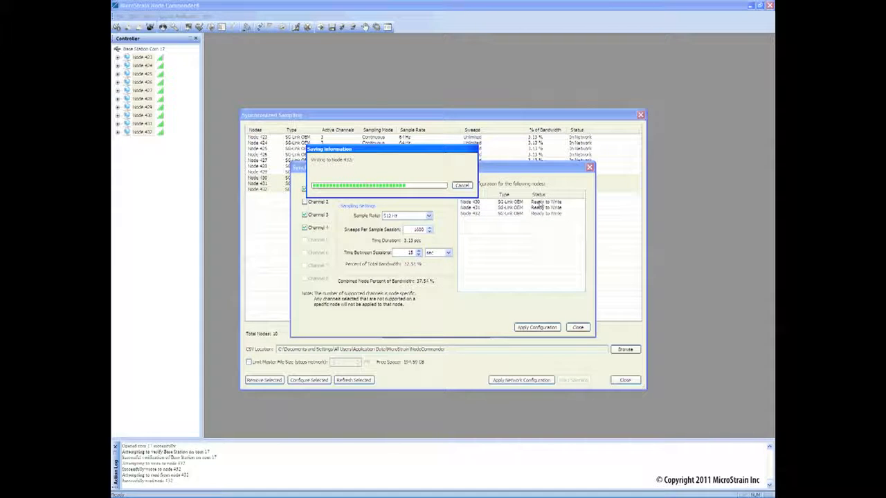
{"action": "left_click", "coordinate": [580, 328]}
- Apply the network configuration, start synchronized sampling on all nodes, and close the Synchronized Sampling dialog
{"action": "left_click", "coordinate": [525, 380]}
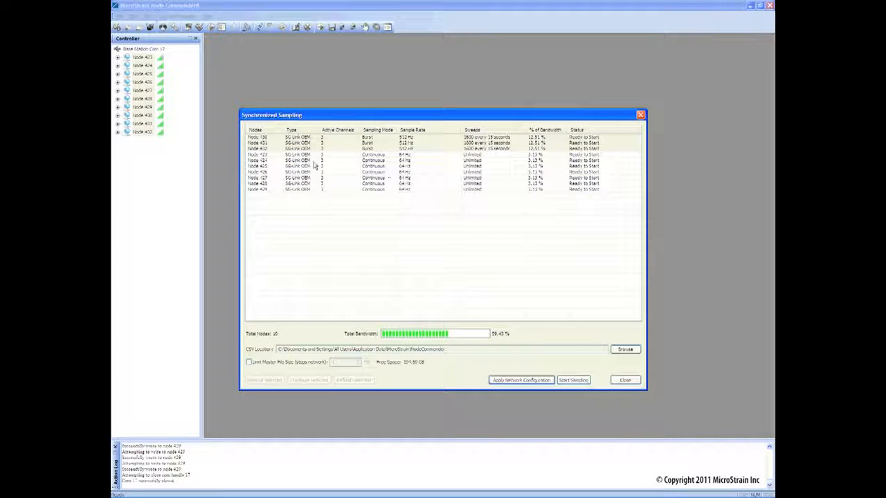
{"action": "left_click", "coordinate": [378, 150]}
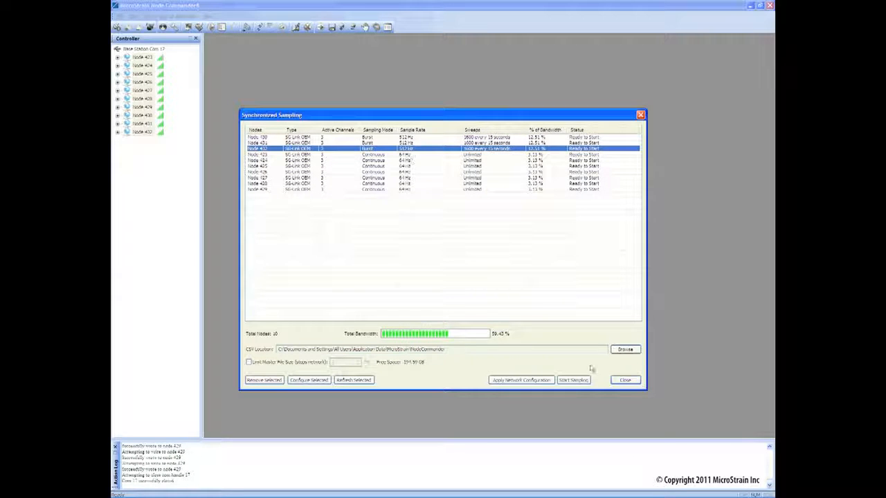
{"action": "left_click", "coordinate": [327, 184]}
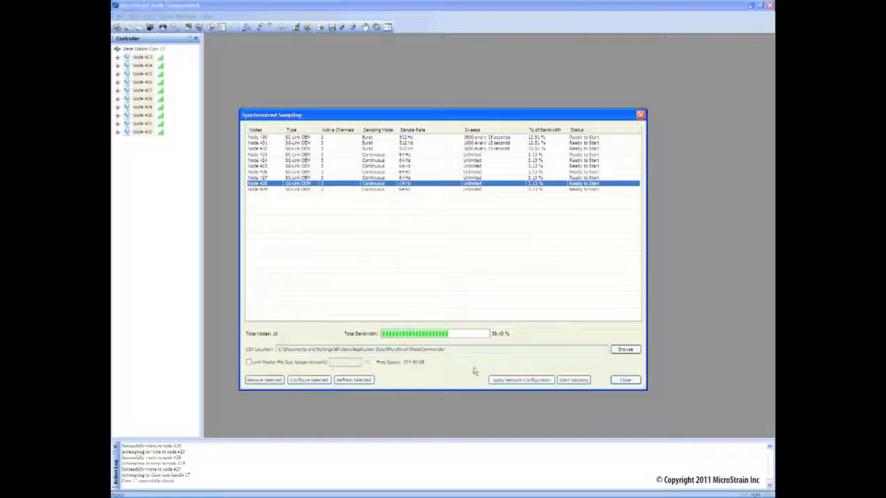
{"action": "left_click", "coordinate": [564, 380]}
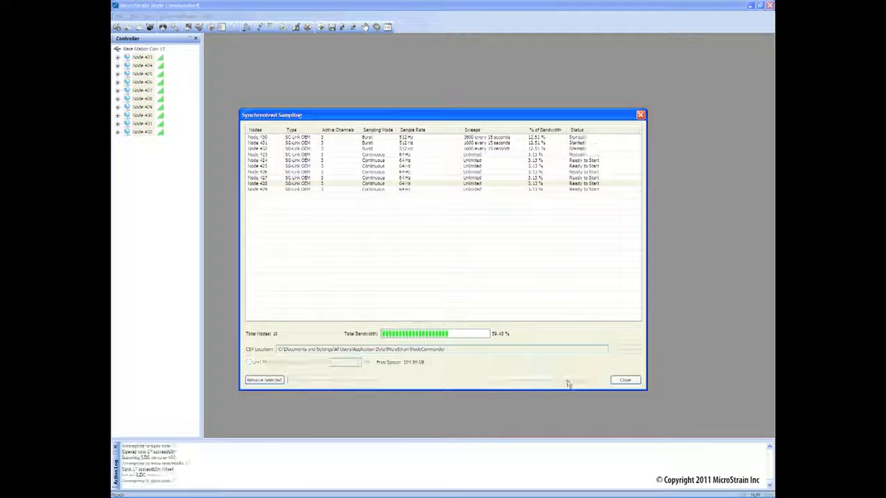
{"action": "left_click", "coordinate": [625, 381]}
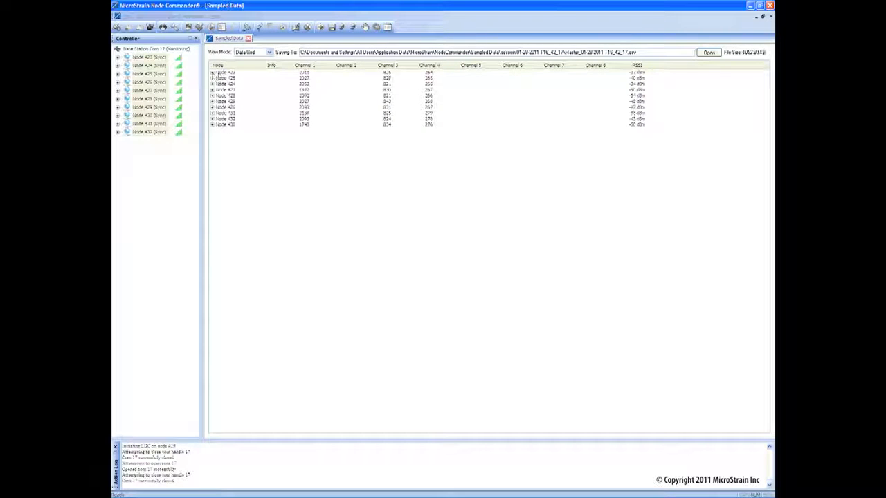
- Expand all nodes in the Sampled Data grid to examine each node's sampling details
{"action": "right_click", "coordinate": [219, 73]}
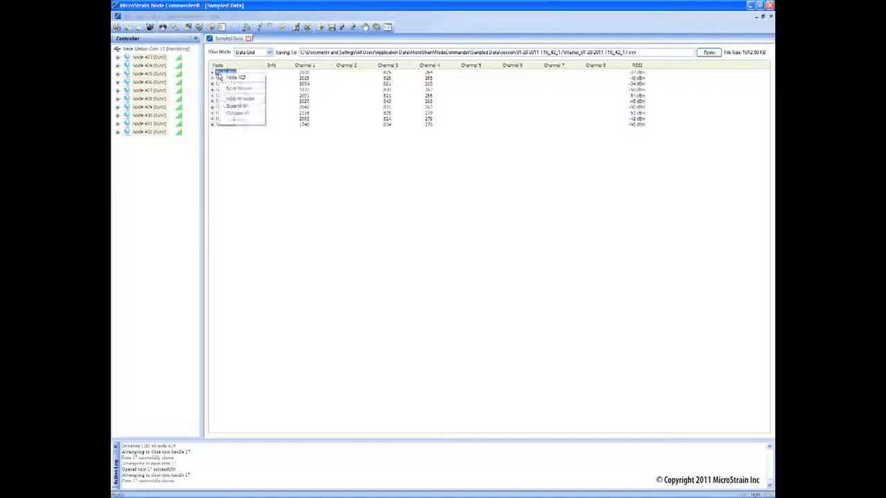
{"action": "left_click", "coordinate": [242, 107]}
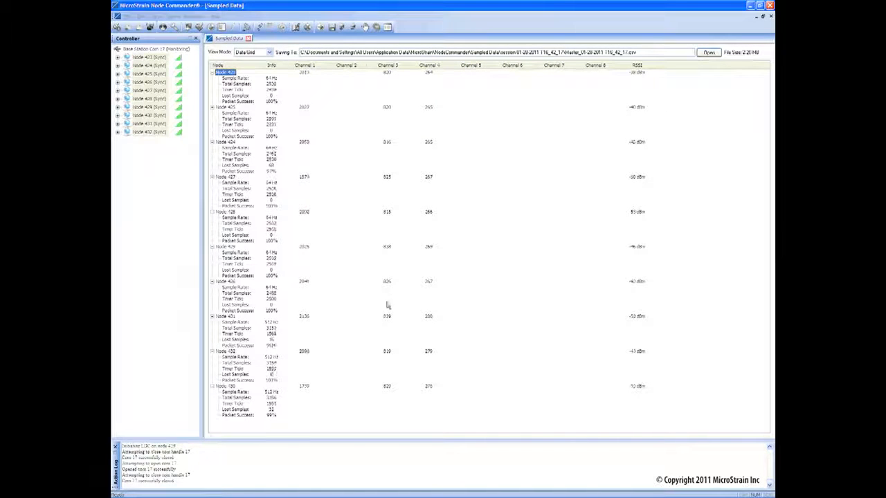
{"action": "left_click", "coordinate": [301, 211]}
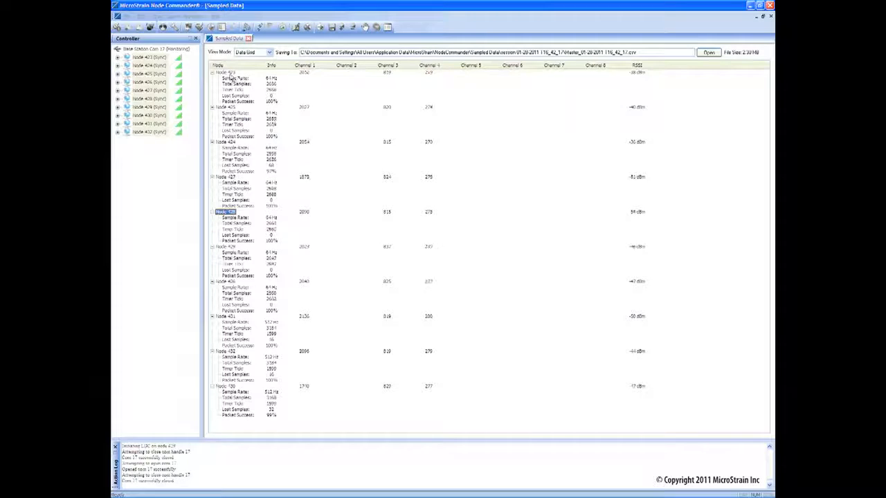
- Open the session's save folder, examine the individual node files and the master CSV file, and close the folder
{"action": "left_click", "coordinate": [708, 53]}
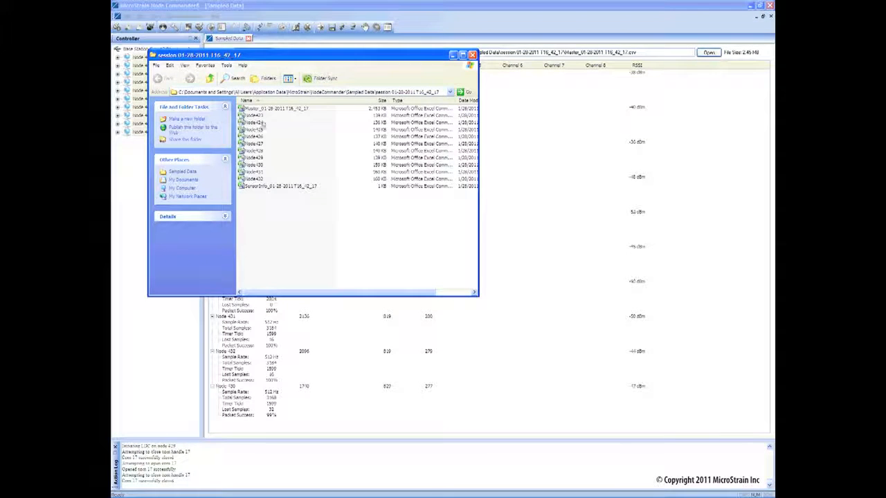
{"action": "left_click", "coordinate": [256, 115]}
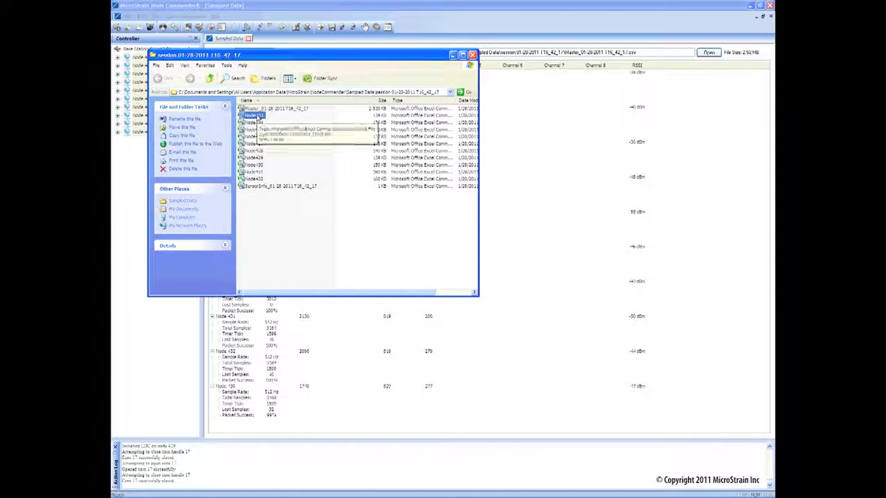
{"action": "left_click", "coordinate": [257, 138]}
{"action": "left_click", "coordinate": [255, 115]}
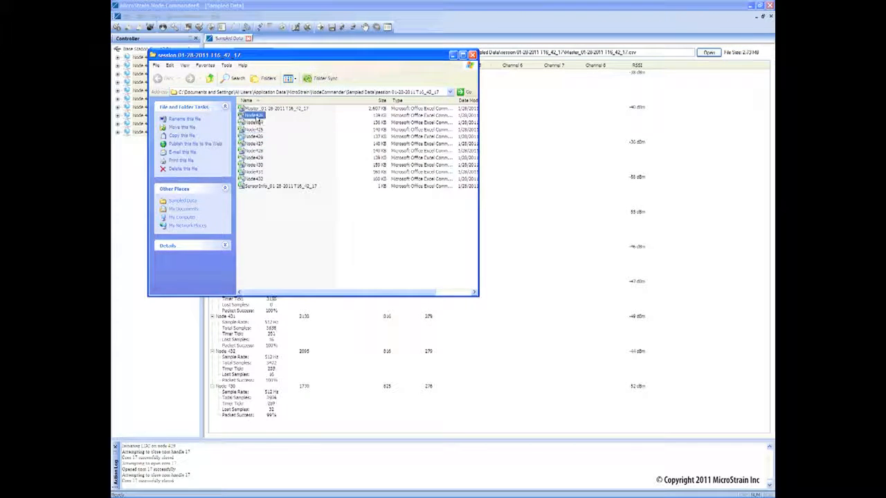
{"action": "left_click", "coordinate": [284, 109]}
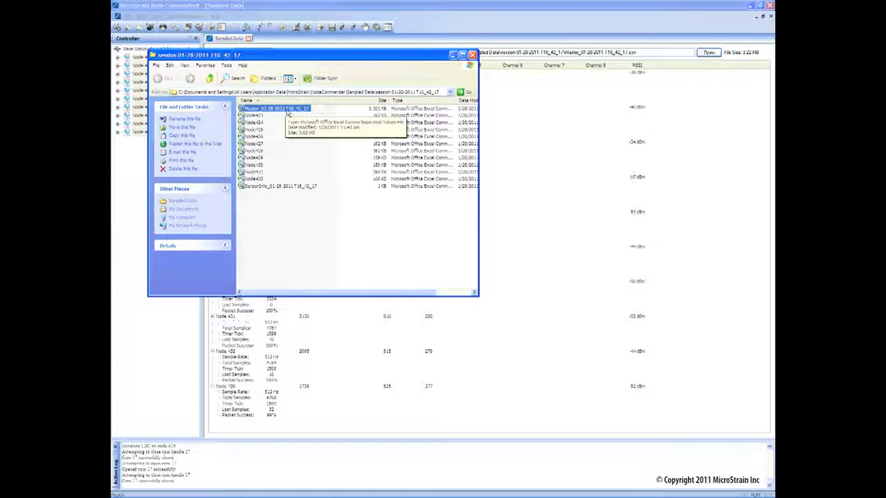
{"action": "left_click", "coordinate": [472, 55]}
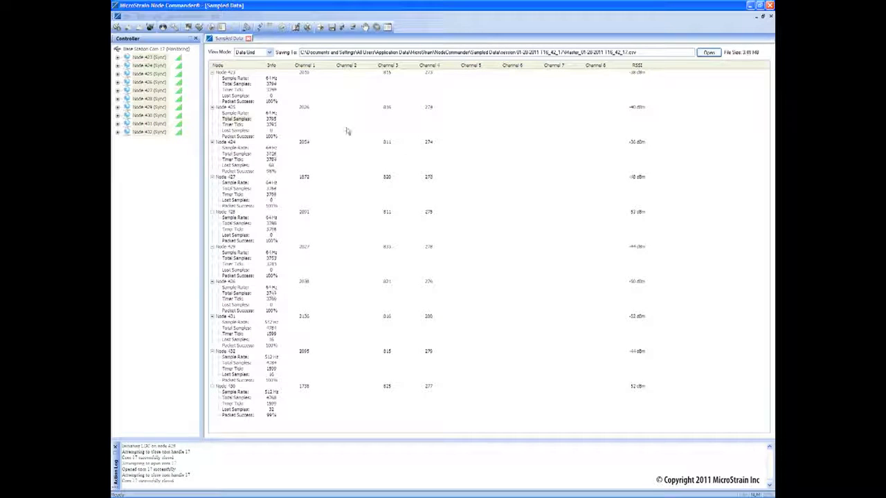
- Exit the Sampled Data window while allowing the nodes to continue sampling
{"action": "left_click", "coordinate": [248, 38]}
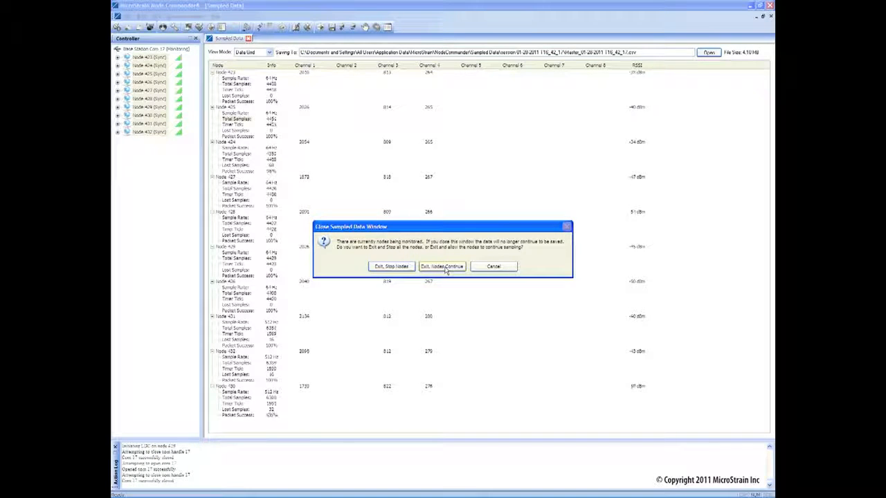
{"action": "left_click", "coordinate": [445, 268]}
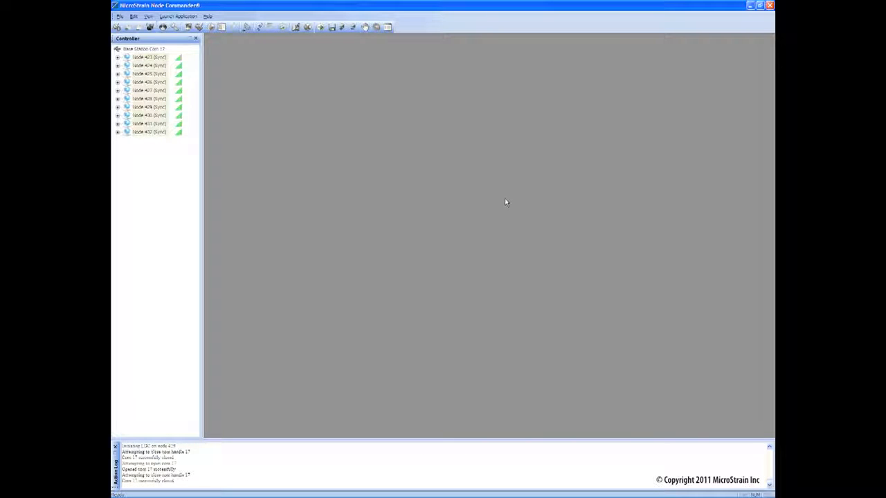
- Put Base Station Com 17 into Monitor Mode to resume collecting data from the sampling nodes
{"action": "left_click", "coordinate": [181, 188]}
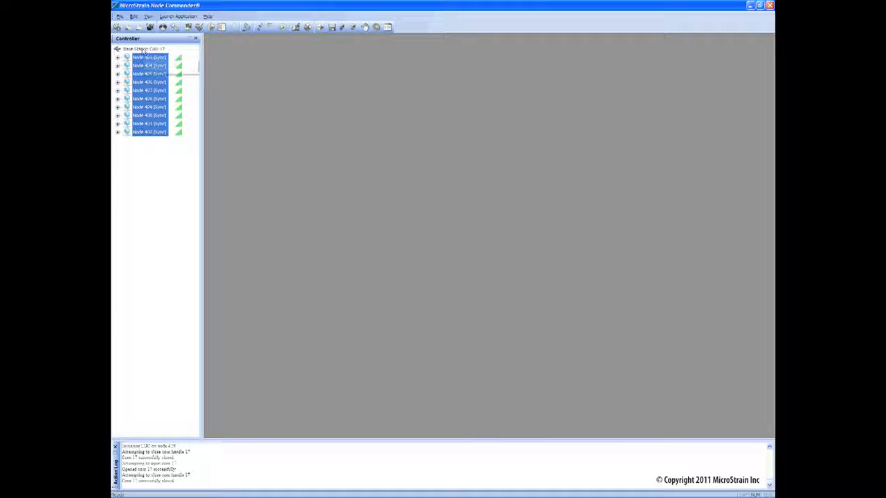
{"action": "right_click", "coordinate": [147, 53]}
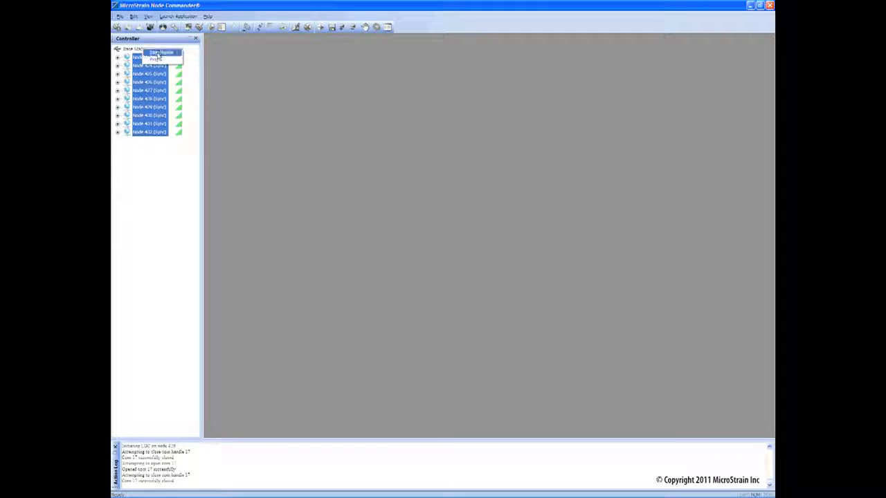
{"action": "right_click", "coordinate": [133, 49]}
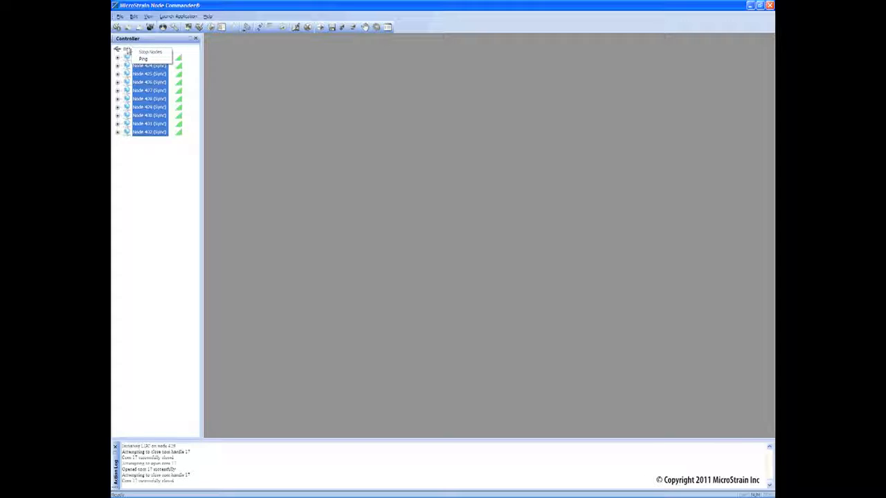
{"action": "left_click", "coordinate": [130, 50]}
{"action": "right_click", "coordinate": [143, 49]}
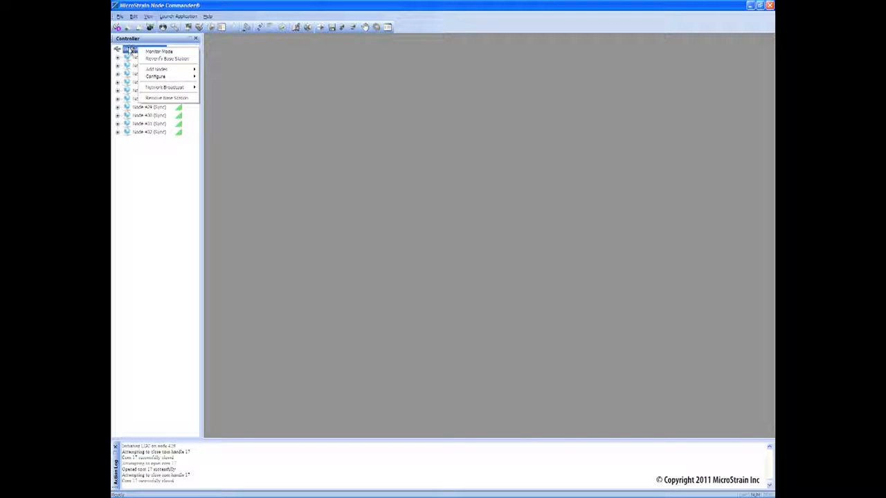
{"action": "left_click", "coordinate": [158, 52]}
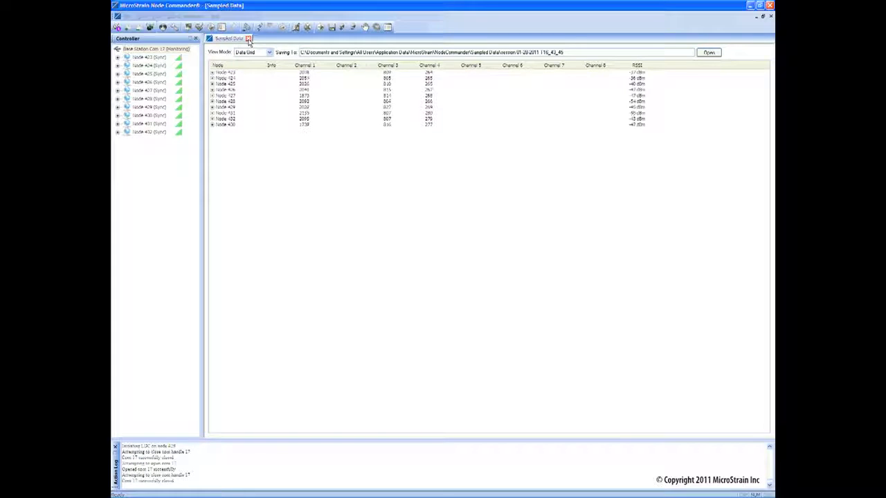
- Exit the Sampled Data window with the option that stops all the nodes
{"action": "left_click", "coordinate": [248, 39]}
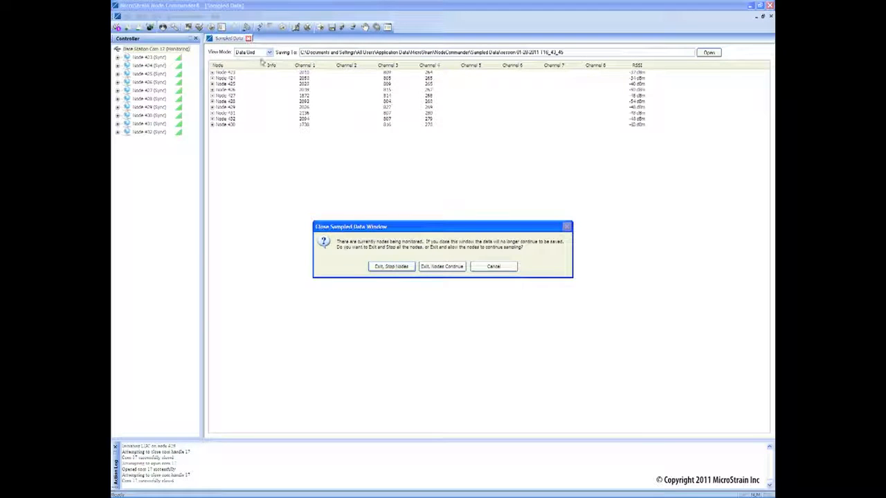
{"action": "left_click", "coordinate": [389, 267]}
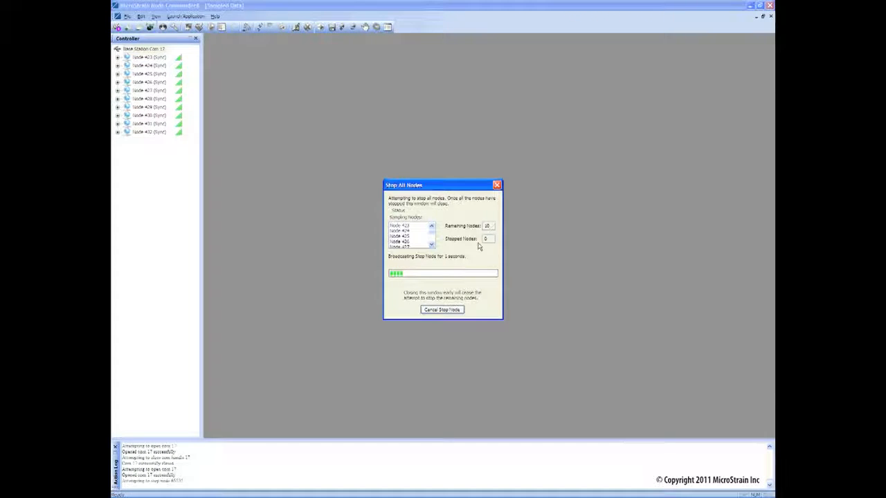